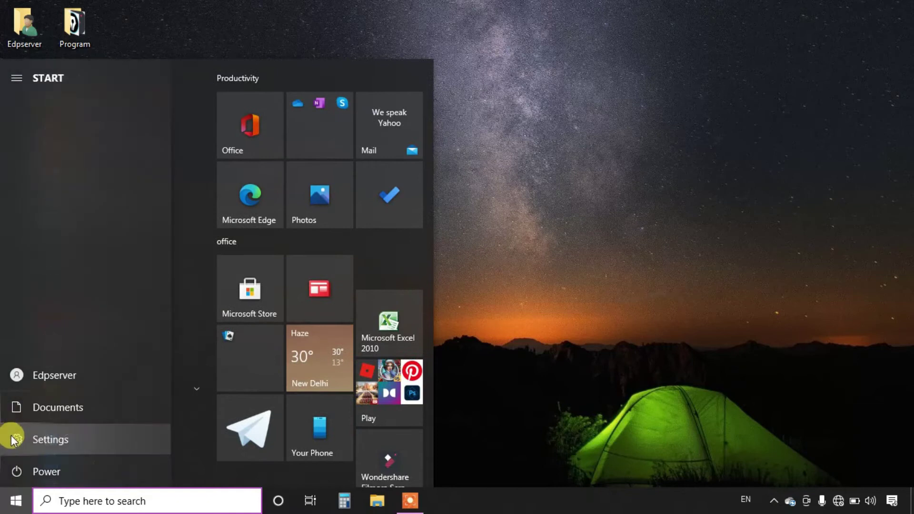
Open the mouse settings page among the device settings
{"action": "left_click", "coordinate": [7, 445]}
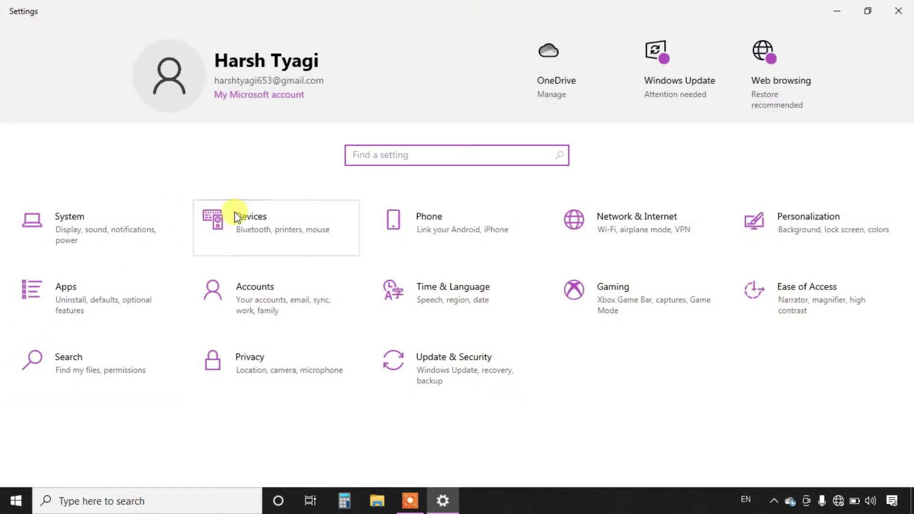
{"action": "left_click", "coordinate": [276, 233]}
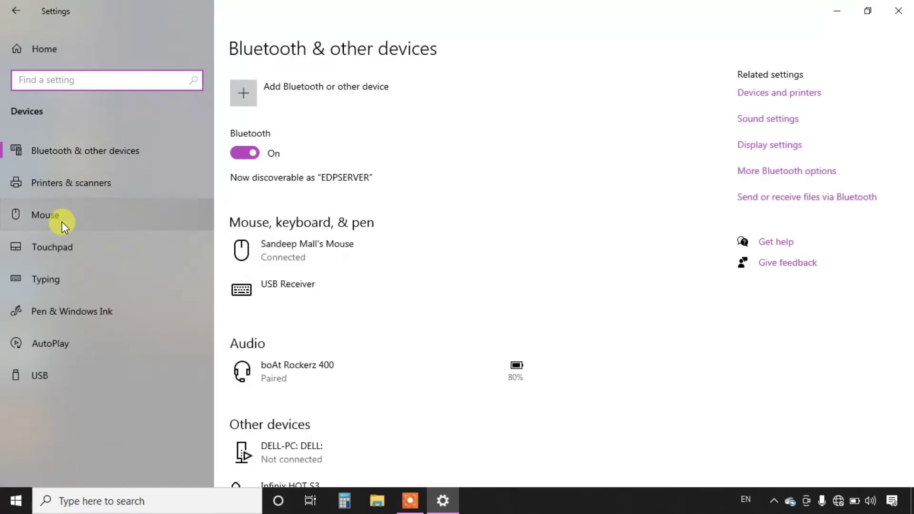
{"action": "left_click", "coordinate": [62, 221]}
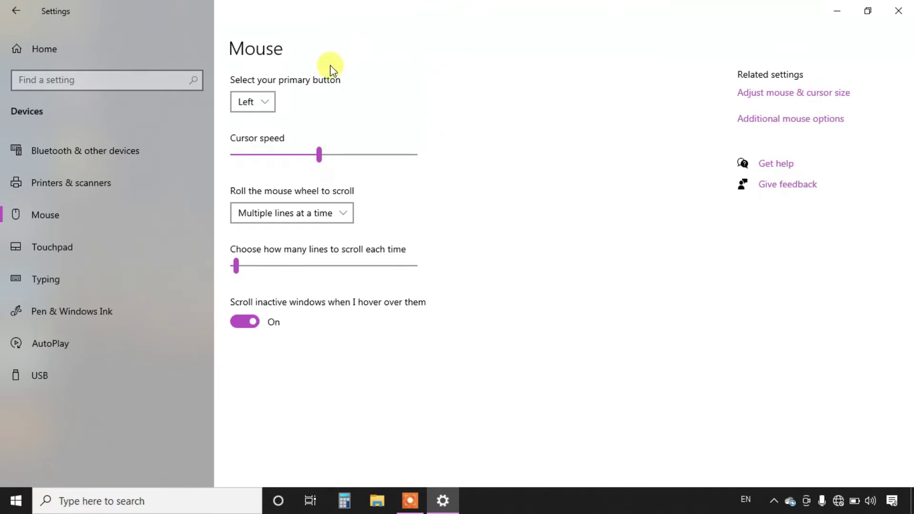
Review the primary mouse button choices and set the primary button to Right
{"action": "left_click", "coordinate": [268, 104]}
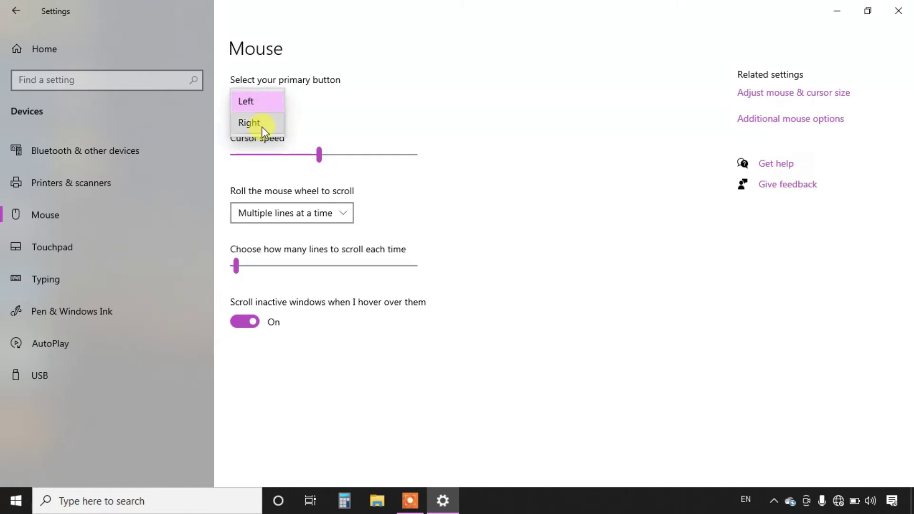
{"action": "left_click", "coordinate": [402, 100]}
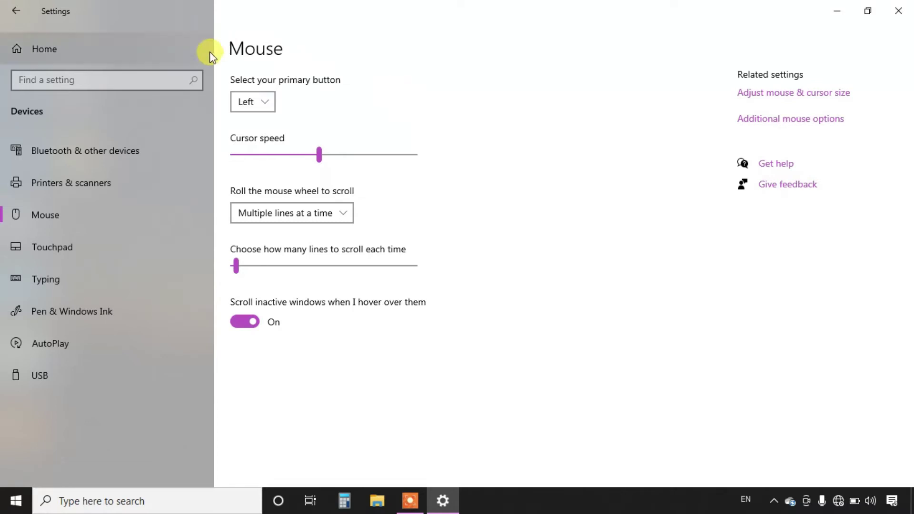
{"action": "left_click", "coordinate": [264, 105]}
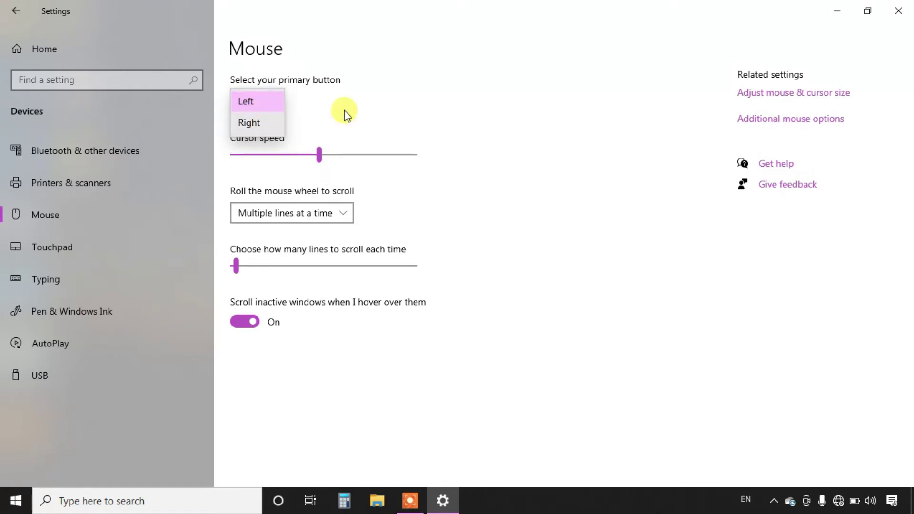
{"action": "left_click", "coordinate": [242, 126]}
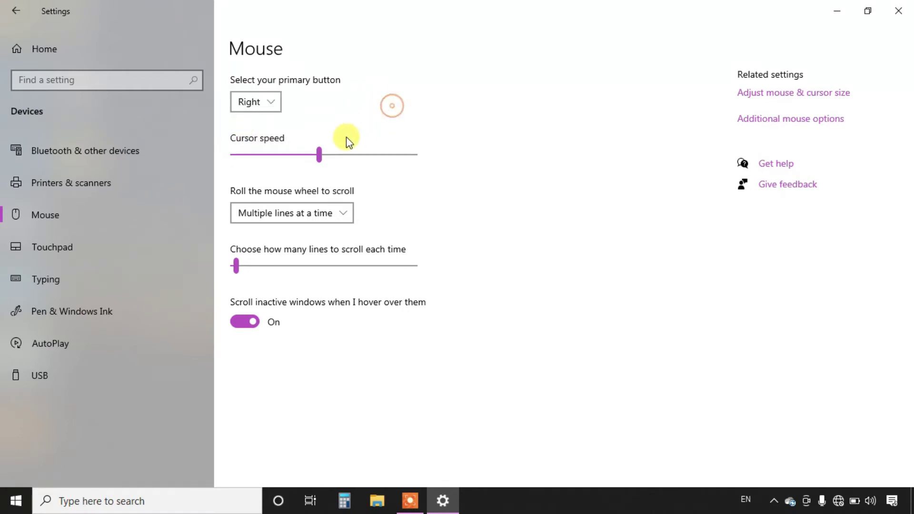
Try adjusting the cursor speed with the primary mouse button set to Right
{"action": "left_click", "coordinate": [320, 156]}
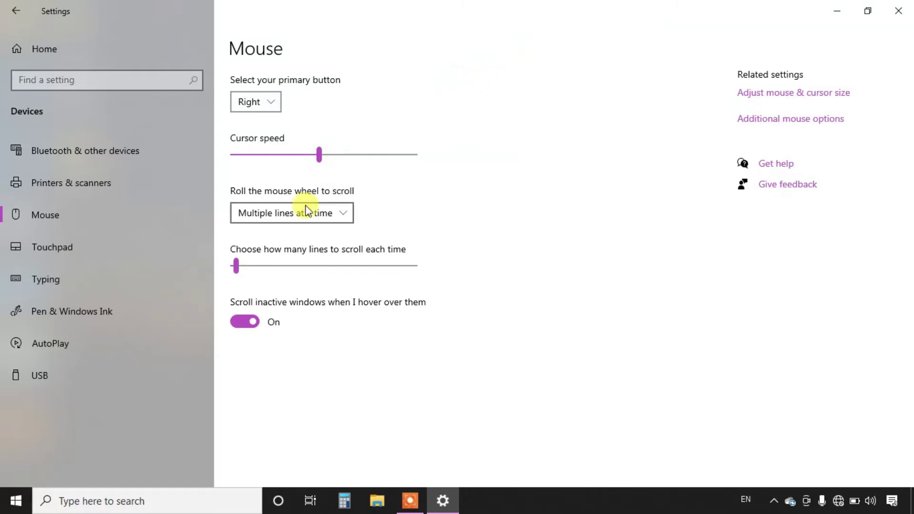
{"action": "left_click", "coordinate": [320, 153]}
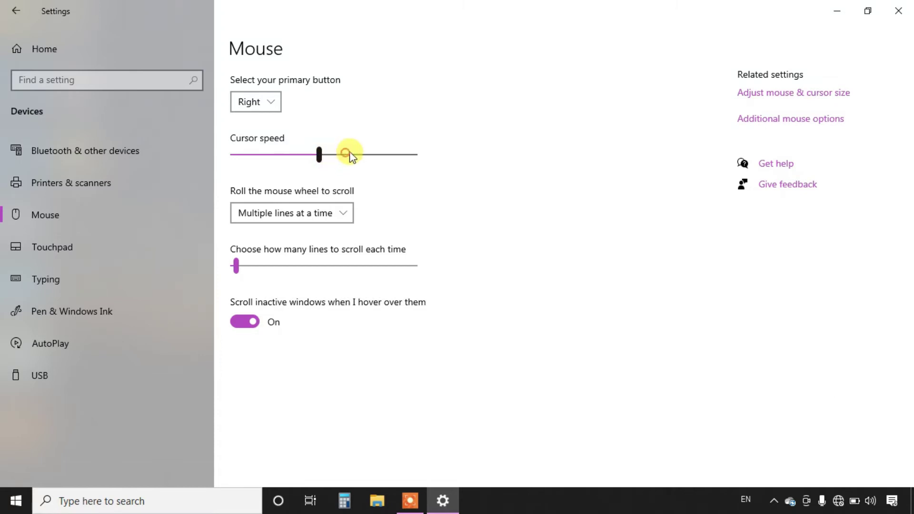
{"action": "left_click", "coordinate": [319, 154]}
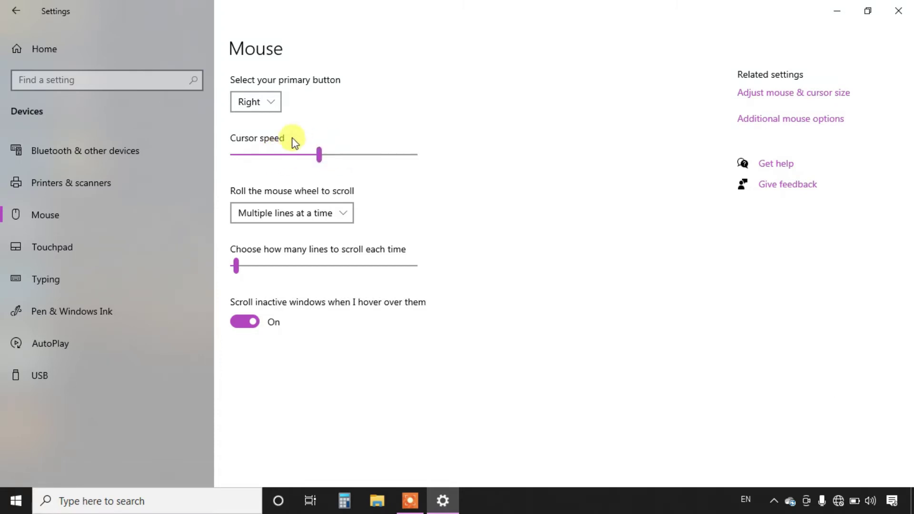
{"action": "left_click", "coordinate": [319, 153]}
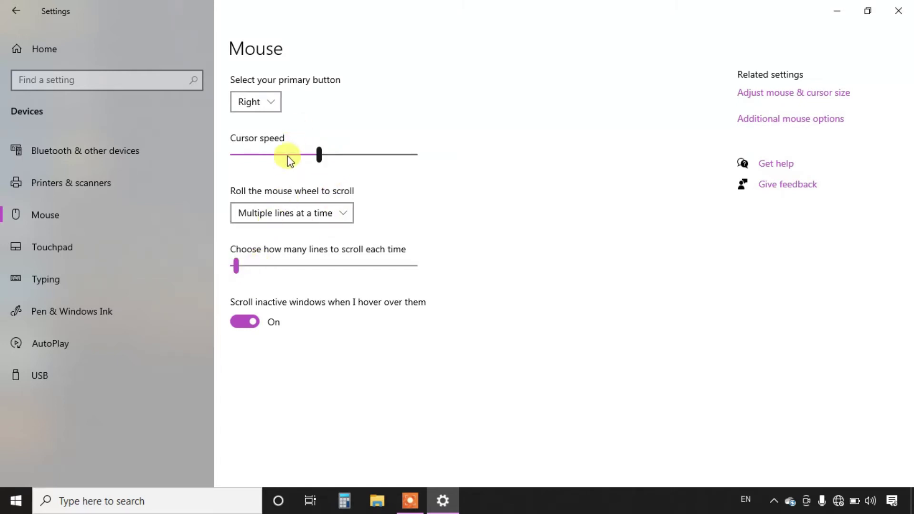
Set the primary mouse button to Left and try the cursor speed adjustment
{"action": "left_click", "coordinate": [272, 101]}
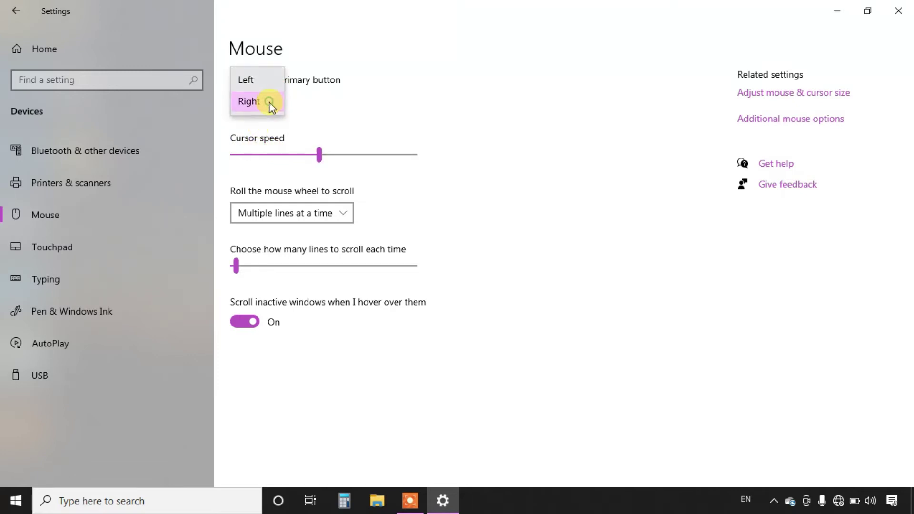
{"action": "left_click", "coordinate": [252, 82]}
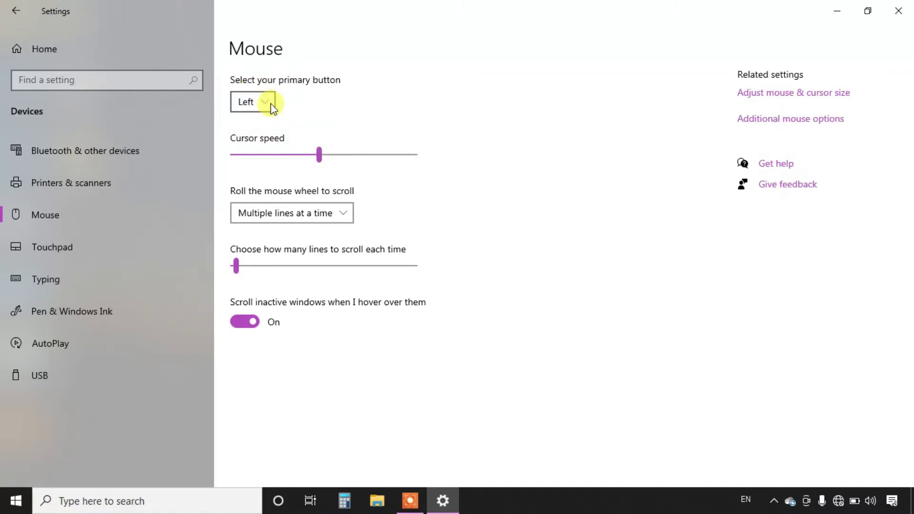
{"action": "mouse_move", "coordinate": [321, 156]}
{"action": "left_mouse_down"}
{"action": "mouse_move", "coordinate": [421, 169]}
{"action": "mouse_move", "coordinate": [306, 169]}
{"action": "mouse_move", "coordinate": [330, 165]}
{"action": "mouse_move", "coordinate": [318, 159]}
{"action": "left_mouse_up"}
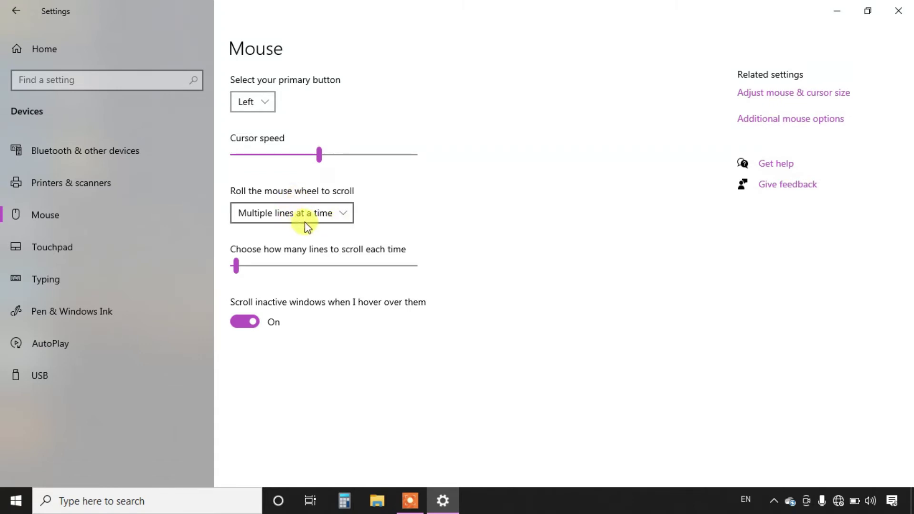
Set the mouse wheel to scroll multiple lines at a time and slightly increase the number of lines scrolled each time
{"action": "left_click", "coordinate": [344, 213]}
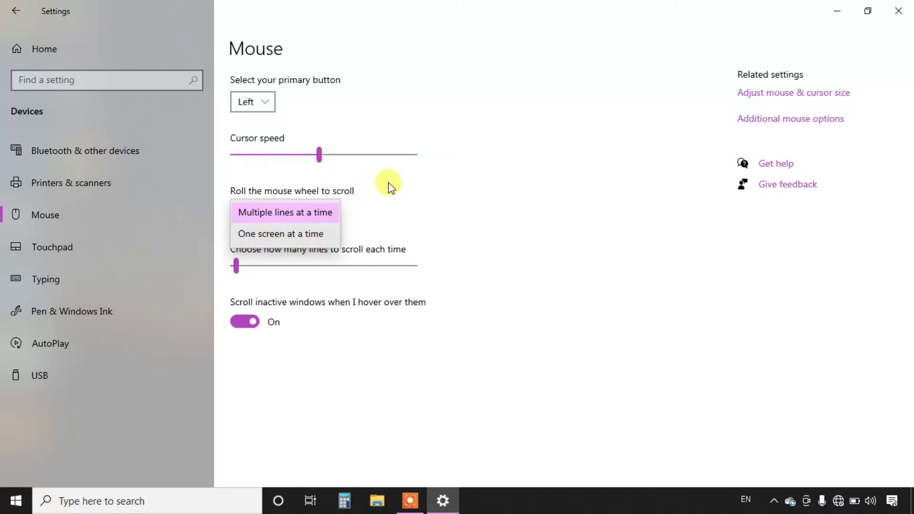
{"action": "left_click", "coordinate": [529, 167]}
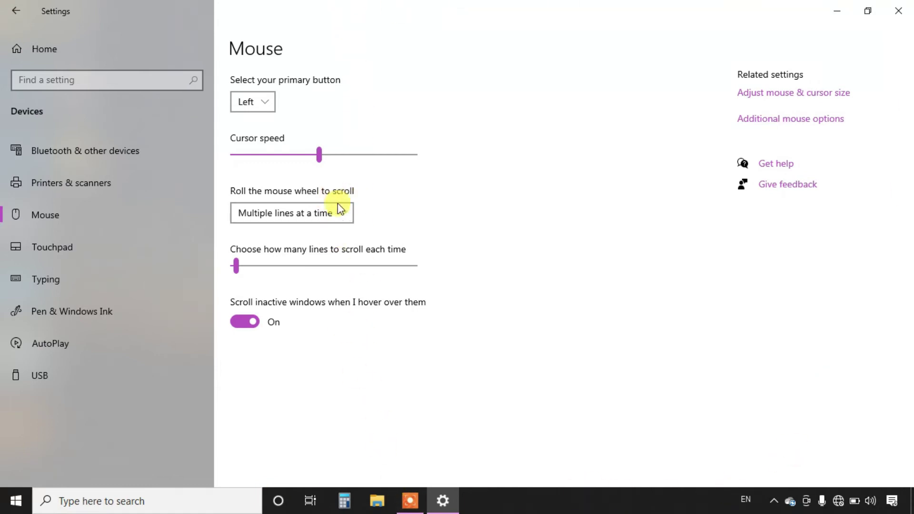
{"action": "left_click", "coordinate": [340, 217]}
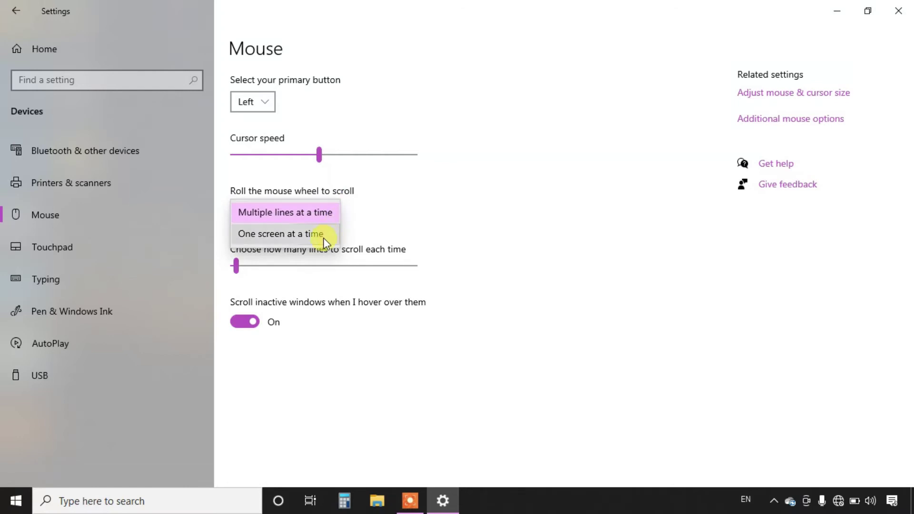
{"action": "left_click", "coordinate": [500, 170]}
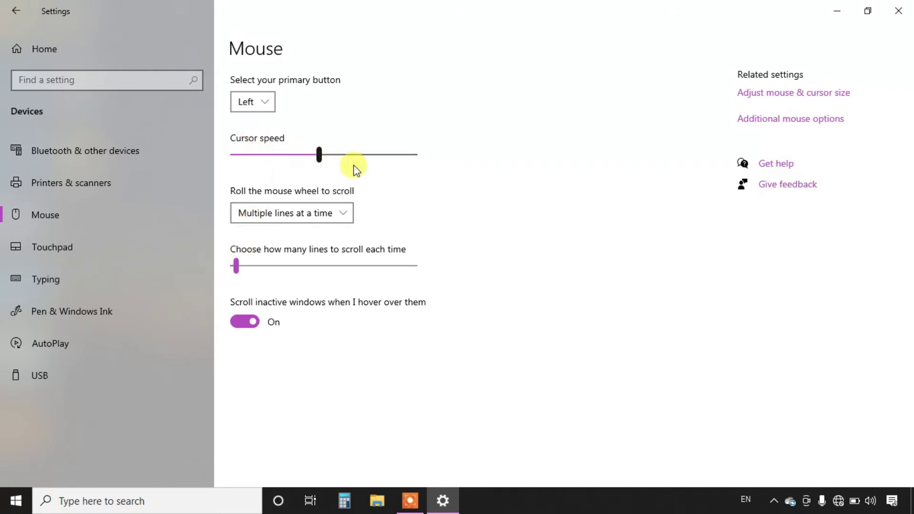
{"action": "left_click", "coordinate": [326, 215]}
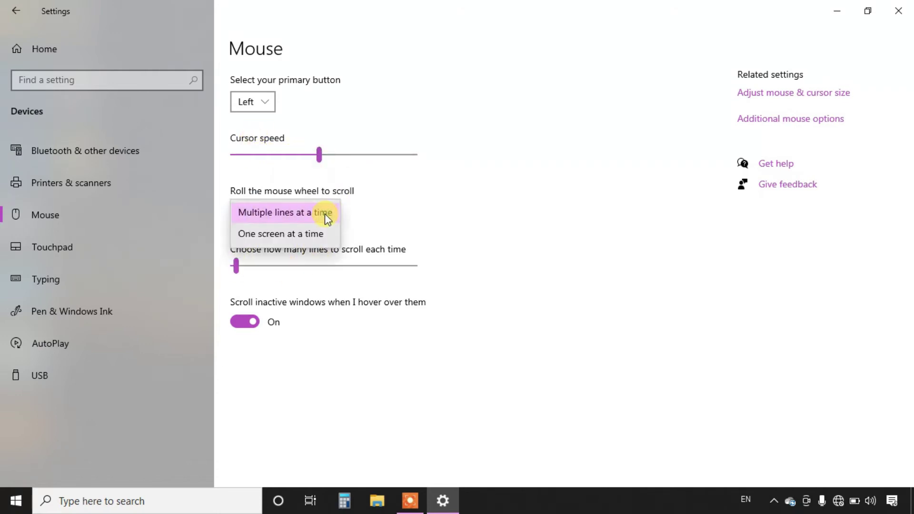
{"action": "left_click", "coordinate": [317, 214]}
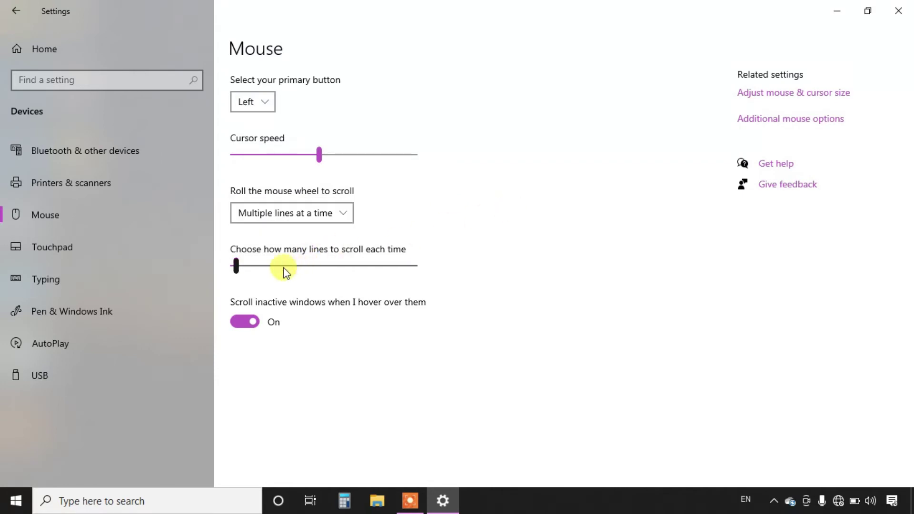
{"action": "left_click", "coordinate": [236, 267]}
{"action": "mouse_move", "coordinate": [237, 267]}
{"action": "left_mouse_down"}
{"action": "mouse_move", "coordinate": [416, 274]}
{"action": "mouse_move", "coordinate": [253, 262]}
{"action": "left_mouse_up"}
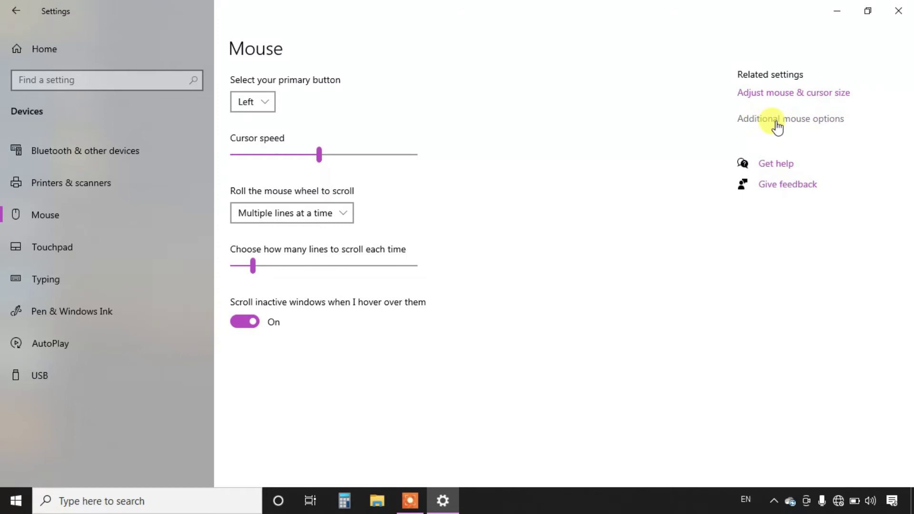
Open the pointer size and color settings and try the black and inverted pointer colors, finishing on white
{"action": "left_click", "coordinate": [785, 95]}
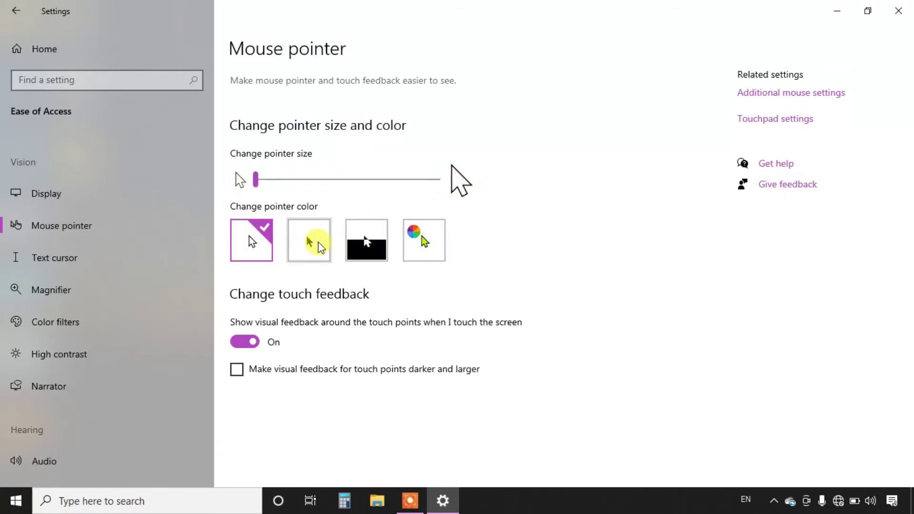
{"action": "left_click", "coordinate": [310, 241]}
{"action": "left_click", "coordinate": [373, 234]}
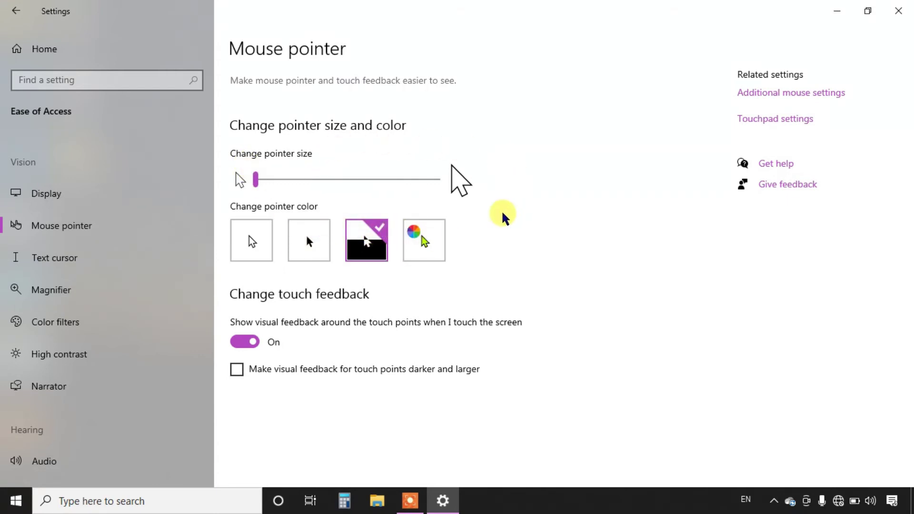
{"action": "left_click", "coordinate": [250, 241]}
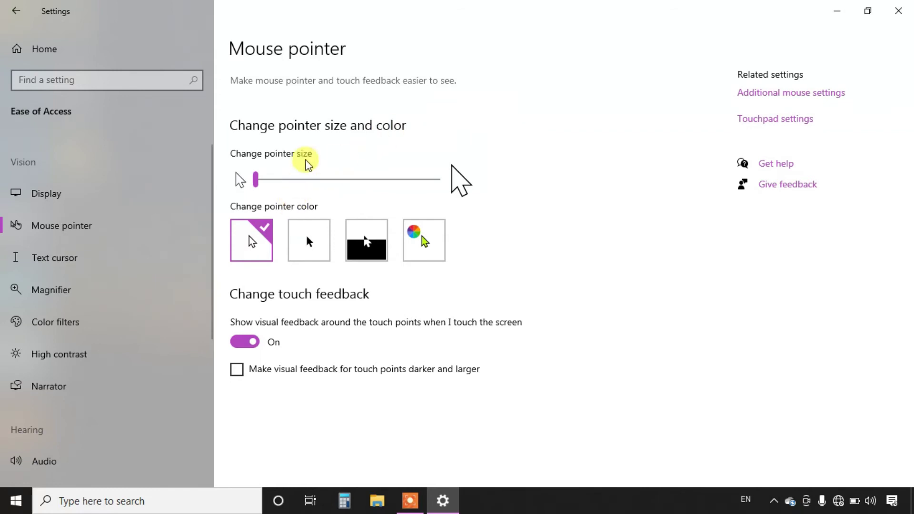
Open the Mouse Properties dialog from the additional mouse options and move it clear of the mouse settings
{"action": "left_click", "coordinate": [787, 97]}
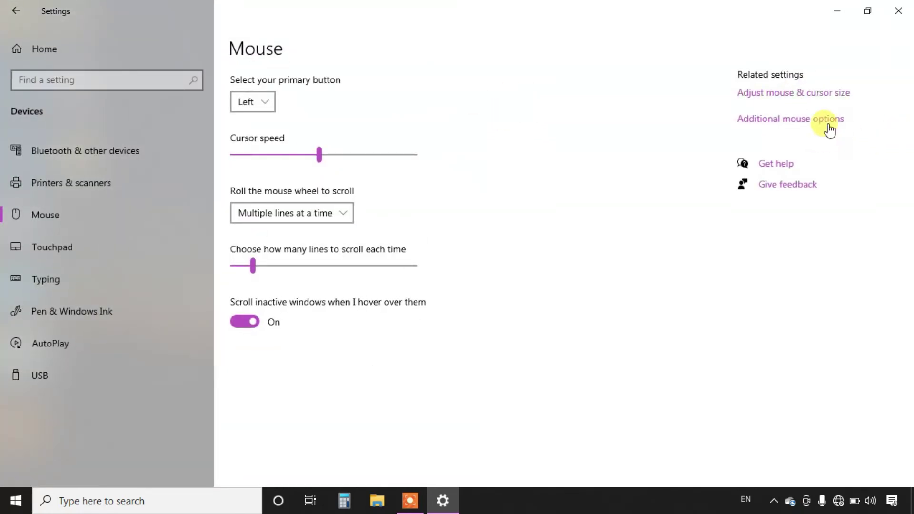
{"action": "left_click", "coordinate": [794, 121]}
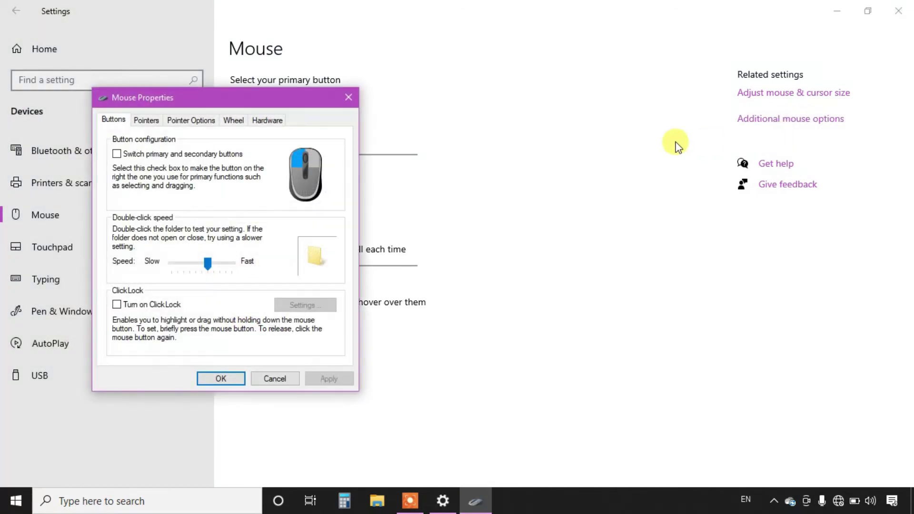
{"action": "left_click_drag", "start_coordinate": [187, 95], "coordinate": [434, 59]}
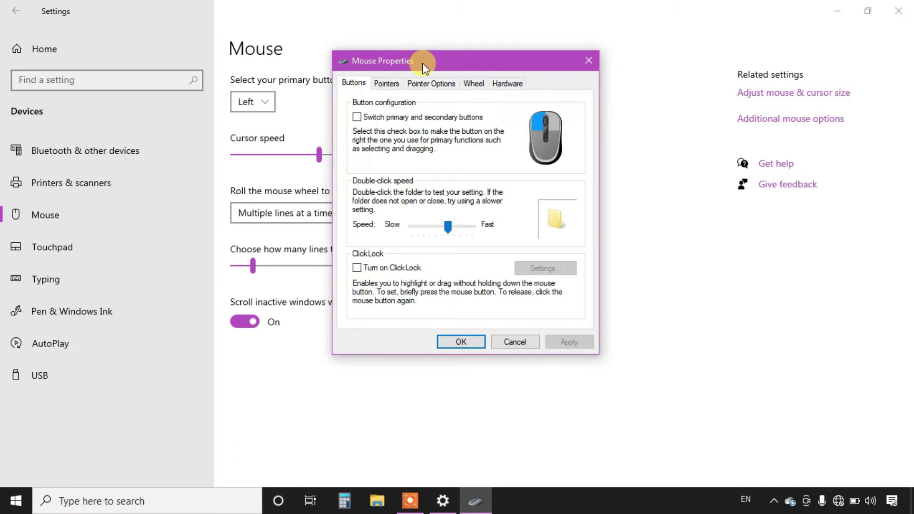
Look through the Pointer Options, Wheel and Hardware sections of Mouse Properties, finishing on the Buttons section
{"action": "left_click", "coordinate": [435, 85]}
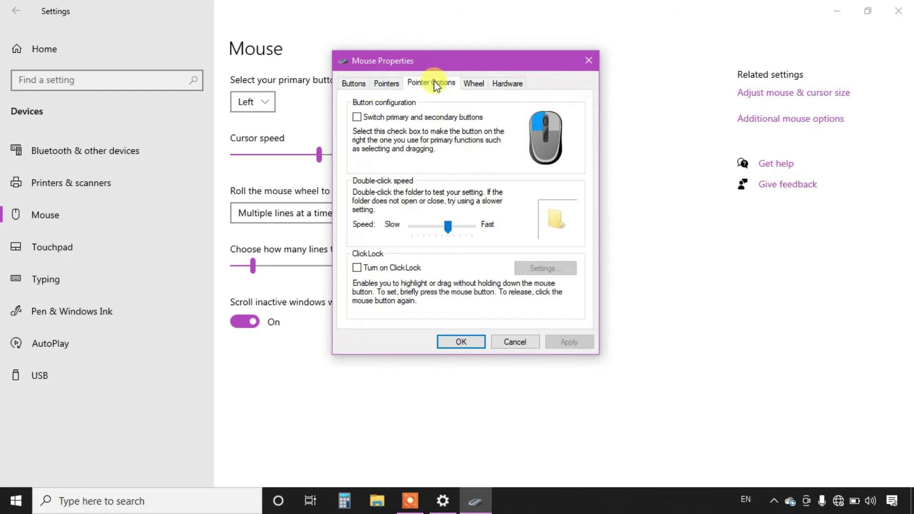
{"action": "left_click", "coordinate": [475, 85]}
{"action": "left_click", "coordinate": [510, 88]}
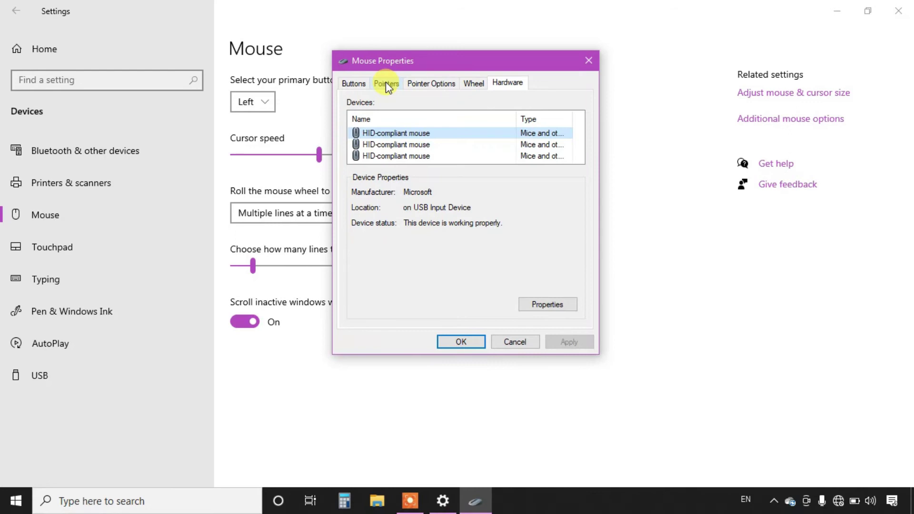
{"action": "left_click", "coordinate": [354, 85]}
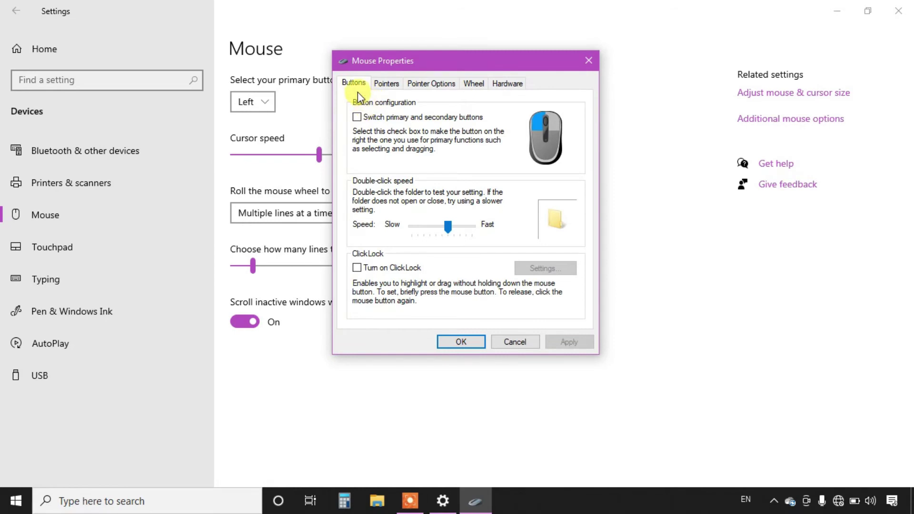
Try switching the primary and secondary buttons, then restore the original button configuration
{"action": "left_click", "coordinate": [357, 118]}
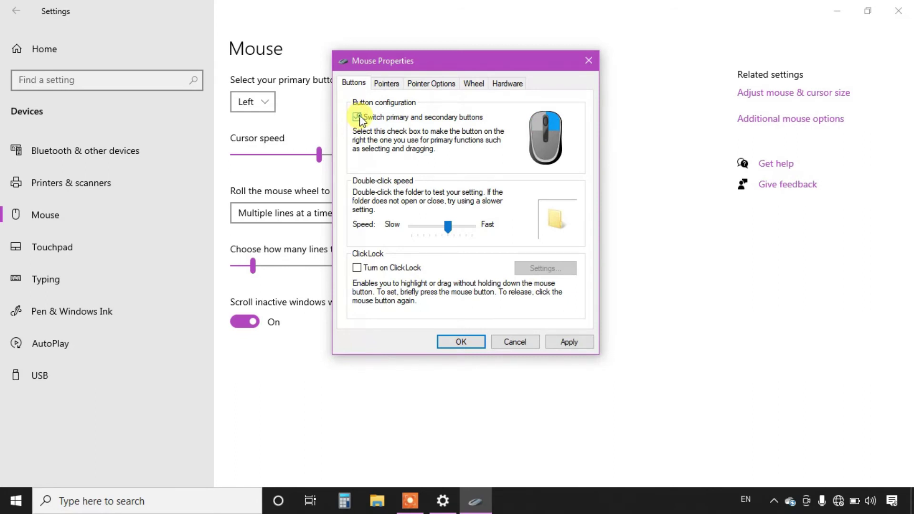
{"action": "left_click", "coordinate": [357, 118]}
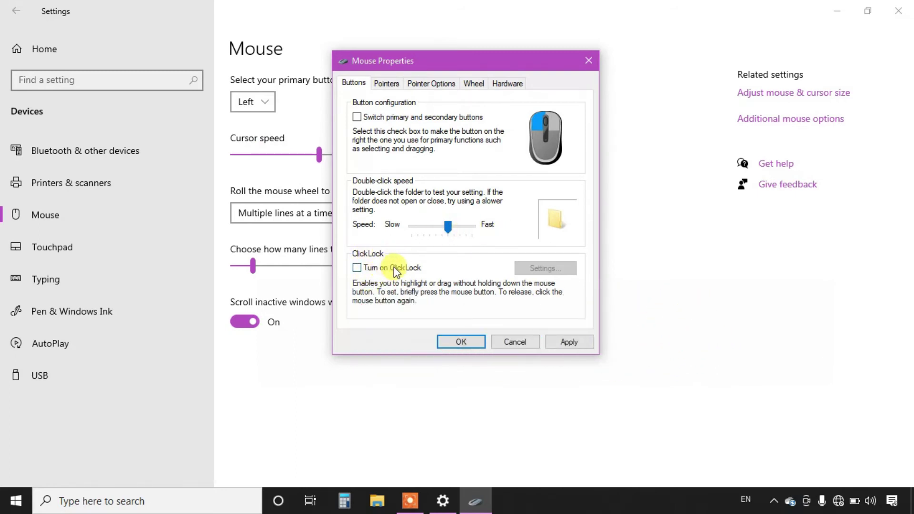
Try turning on ClickLock and view its hold-duration settings without changing them, then turn ClickLock back off
{"action": "left_click", "coordinate": [357, 268]}
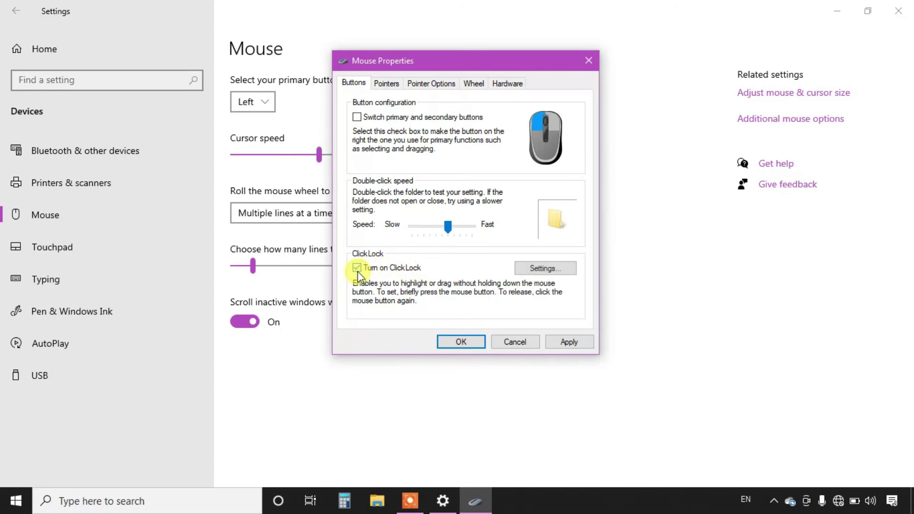
{"action": "left_click", "coordinate": [357, 268]}
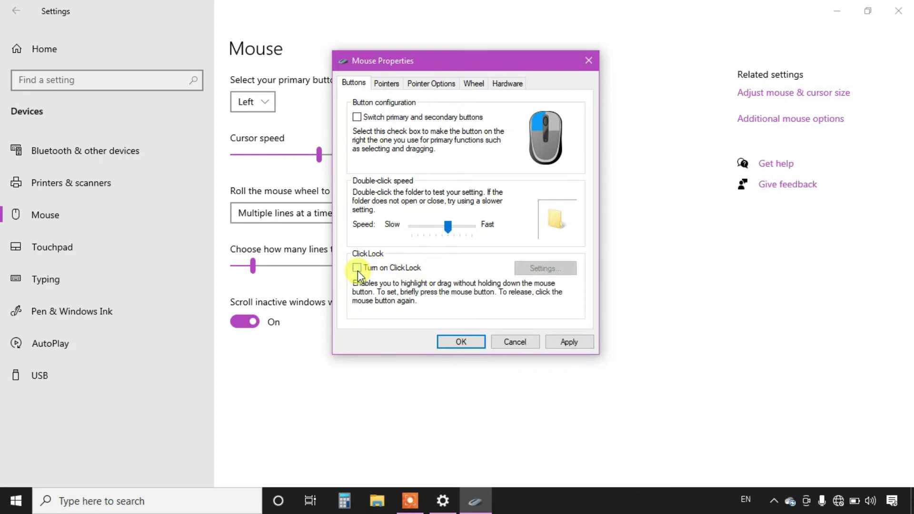
{"action": "left_click", "coordinate": [357, 268]}
{"action": "left_click", "coordinate": [554, 268]}
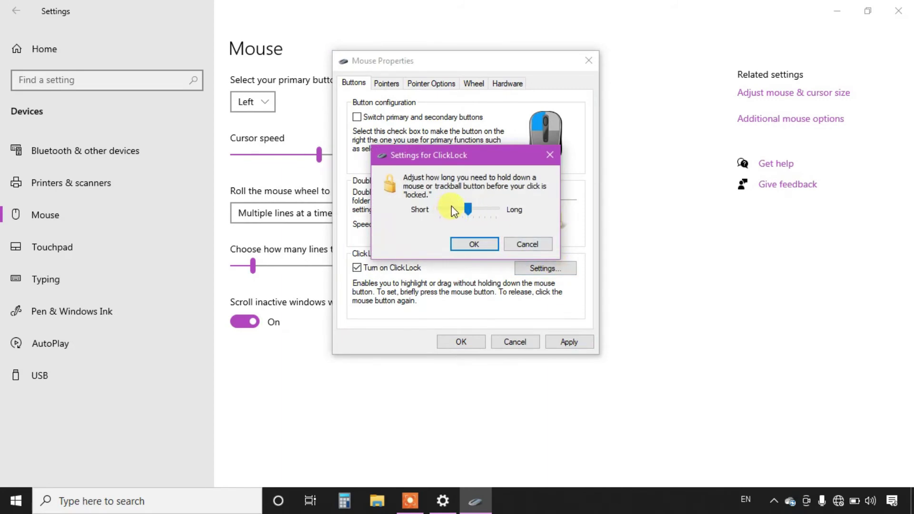
{"action": "left_click", "coordinate": [543, 242]}
{"action": "left_click", "coordinate": [358, 268]}
Show the Pointers section of Mouse Properties and look through the whole list of customizable pointers
{"action": "left_click", "coordinate": [387, 85]}
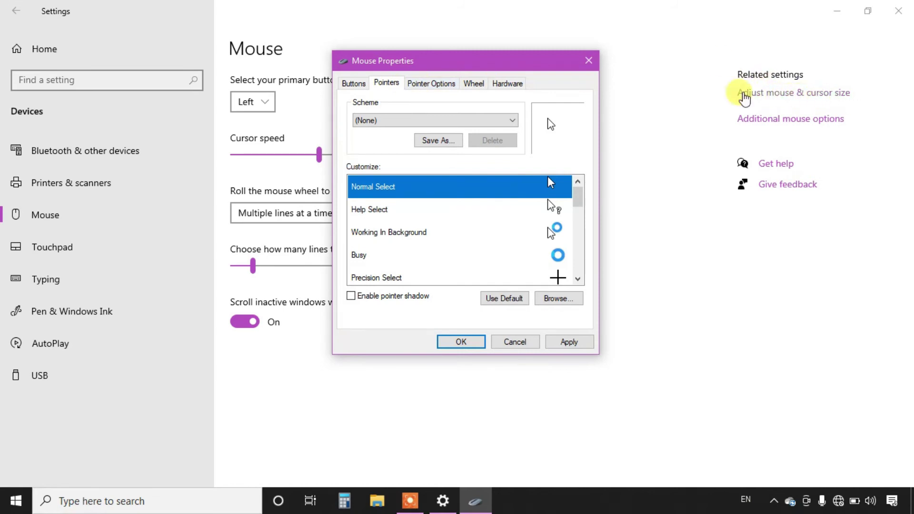
{"action": "scroll", "coordinate": [452, 229], "scroll_direction": "down", "scroll_amount": 2}
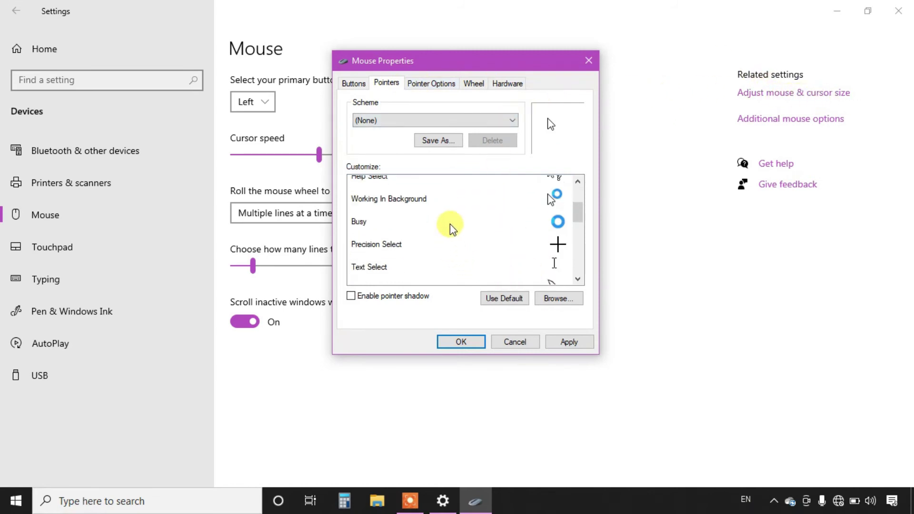
{"action": "scroll", "coordinate": [532, 234], "scroll_direction": "down", "scroll_amount": 3}
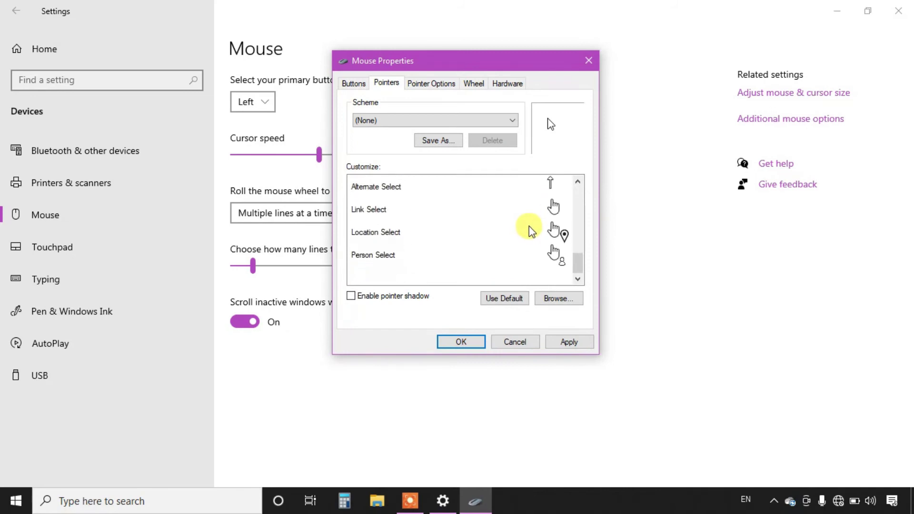
{"action": "scroll", "coordinate": [529, 227], "scroll_direction": "up", "scroll_amount": 5}
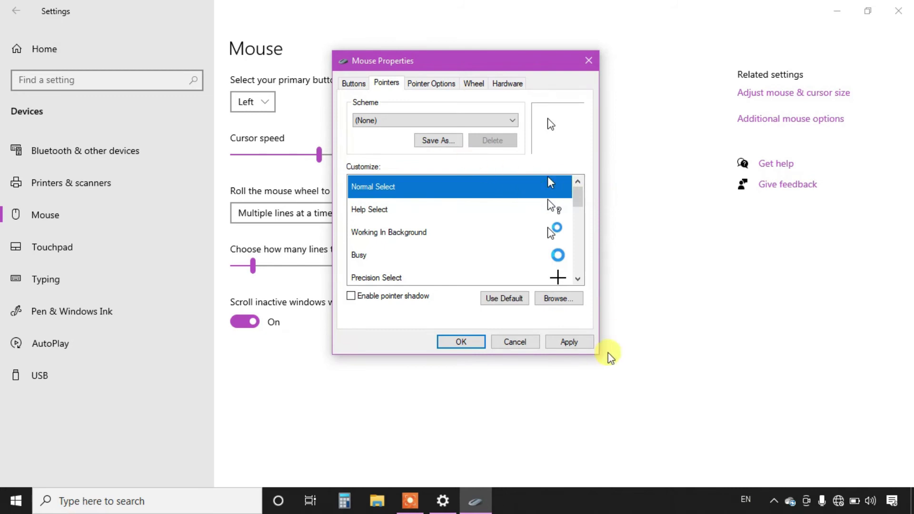
Browse the available cursor files for the Normal Select pointer, then leave without choosing one
{"action": "left_click", "coordinate": [562, 305]}
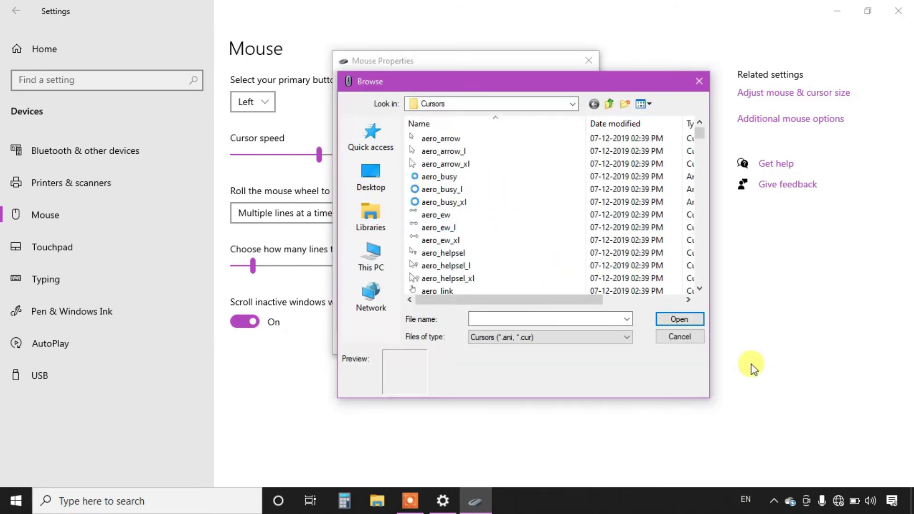
{"action": "scroll", "coordinate": [462, 240], "scroll_direction": "down", "scroll_amount": 20}
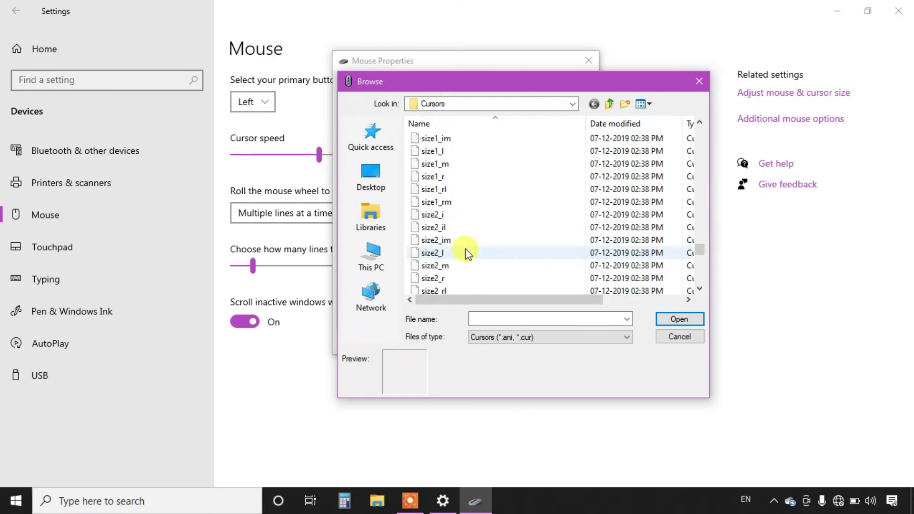
{"action": "scroll", "coordinate": [453, 252], "scroll_direction": "down", "scroll_amount": 12}
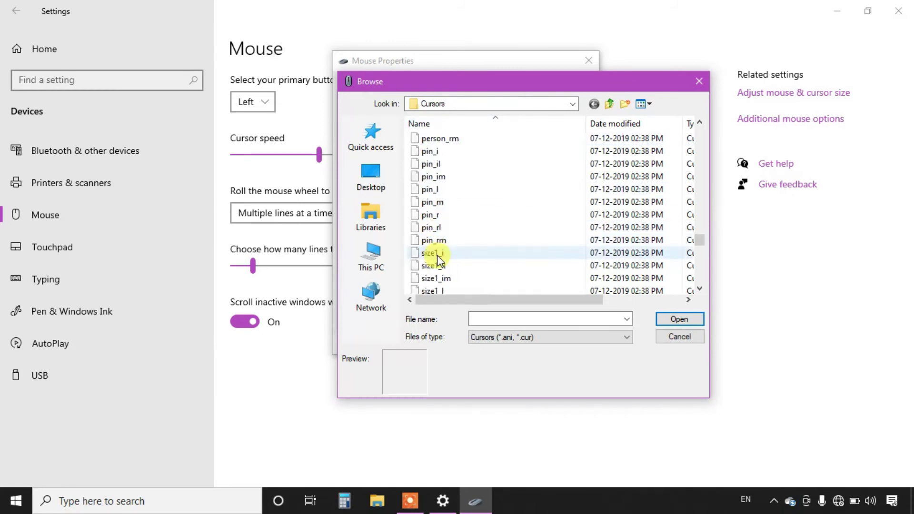
{"action": "scroll", "coordinate": [441, 250], "scroll_direction": "down", "scroll_amount": 9}
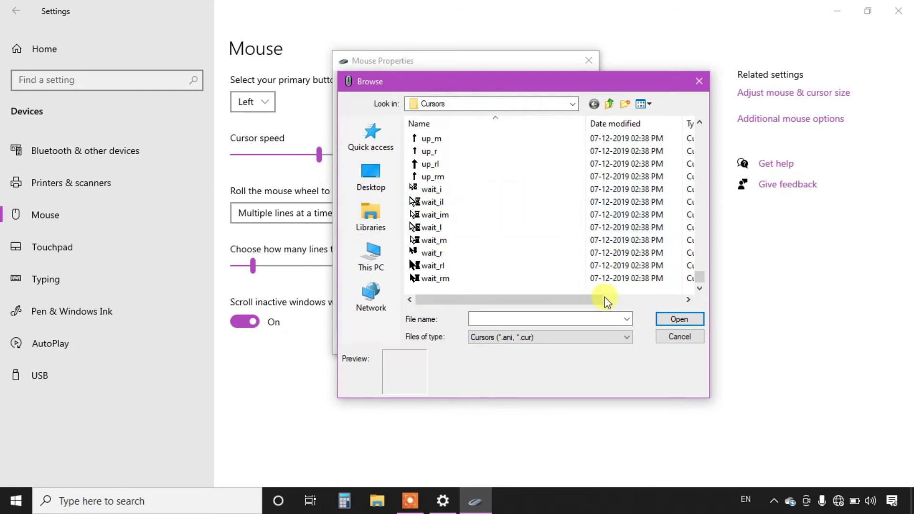
{"action": "left_click", "coordinate": [690, 335]}
Preview the Help Select and Working In Background pointers and check the cursor files for the latter without choosing one
{"action": "left_click", "coordinate": [416, 213]}
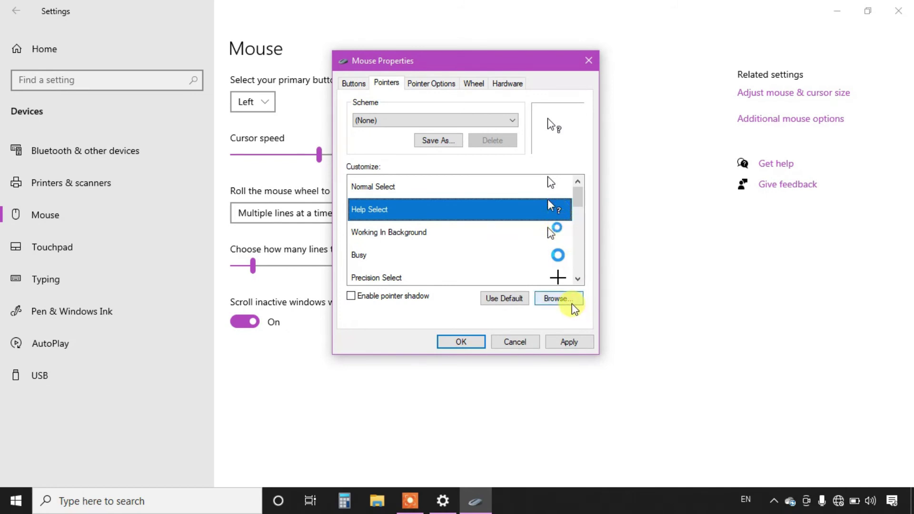
{"action": "left_click", "coordinate": [412, 233]}
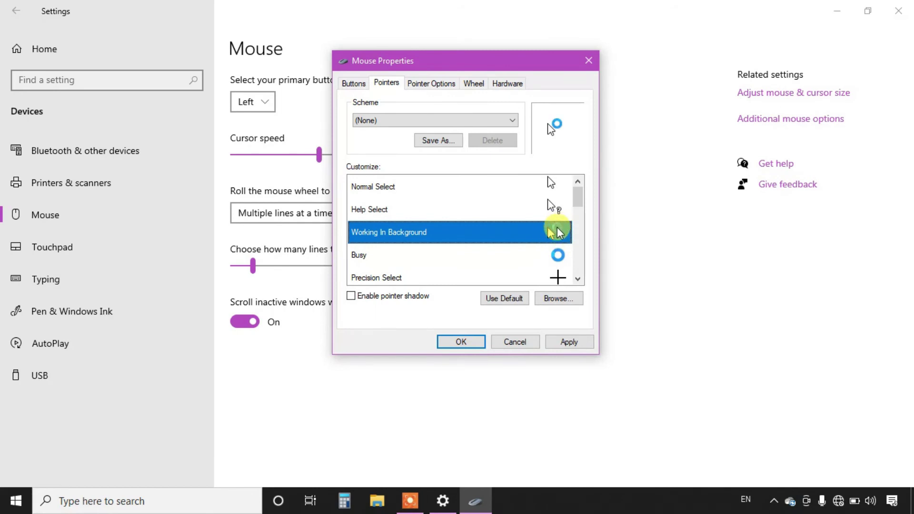
{"action": "left_click", "coordinate": [554, 301]}
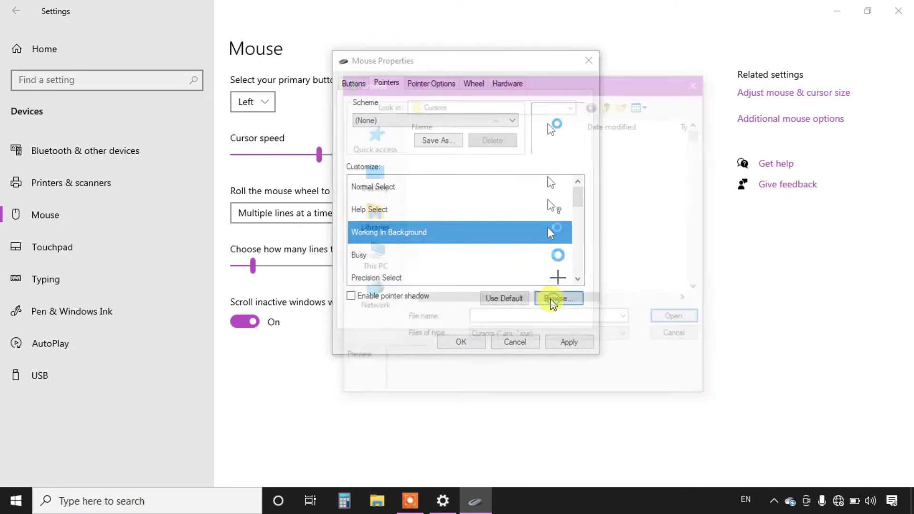
{"action": "left_click", "coordinate": [673, 334]}
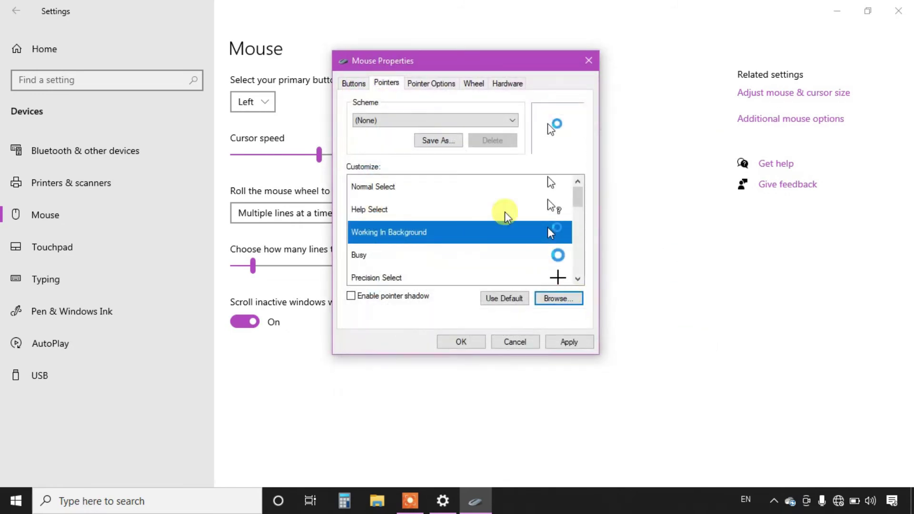
Try assigning a cross-shaped cursor file from the Cursors folder to the Busy pointer
{"action": "left_click", "coordinate": [381, 256]}
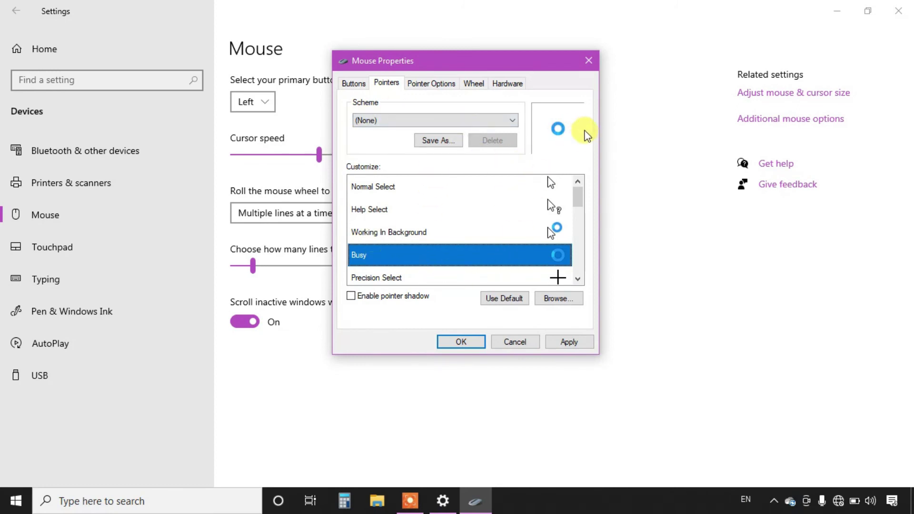
{"action": "left_click", "coordinate": [576, 298]}
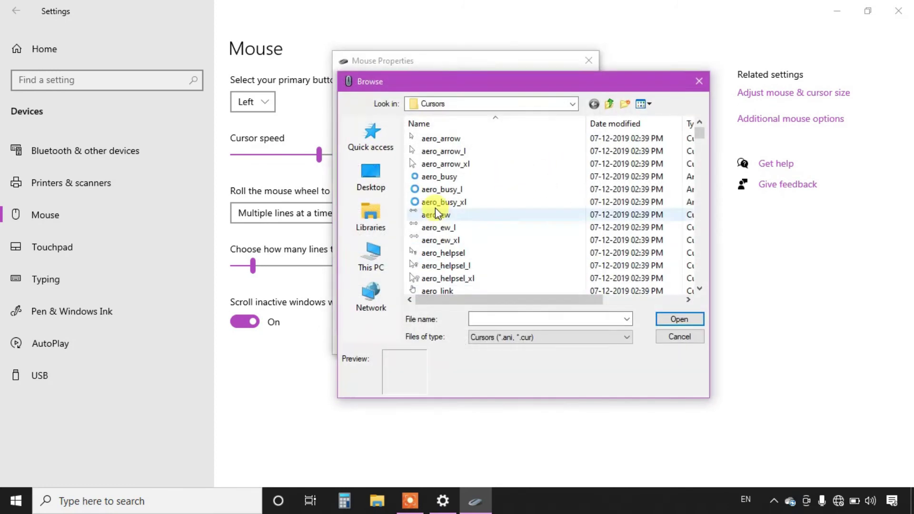
{"action": "scroll", "coordinate": [452, 219], "scroll_direction": "down", "scroll_amount": 15}
{"action": "left_click", "coordinate": [431, 229]}
{"action": "left_click", "coordinate": [689, 318]}
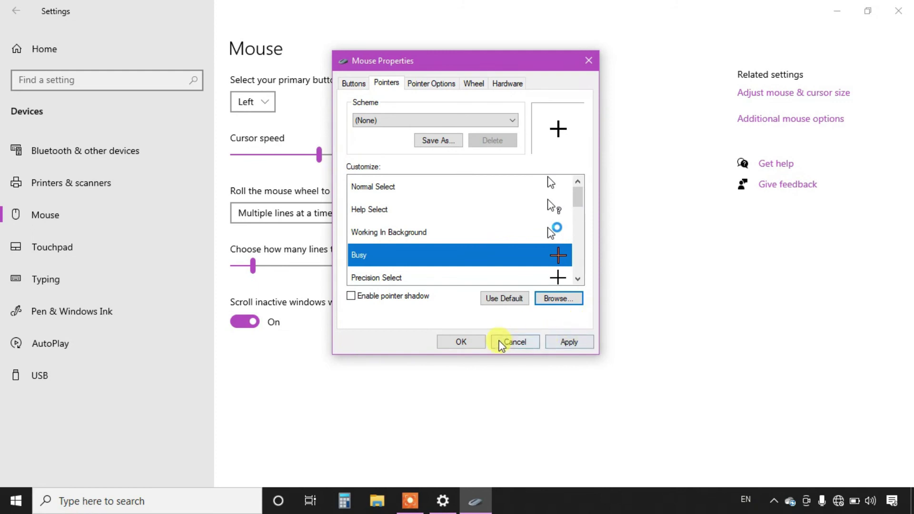
View the Pointer Options, then try one-screen-at-a-time vertical scrolling in the Wheel section and restore scrolling by number of lines
{"action": "left_click", "coordinate": [439, 85]}
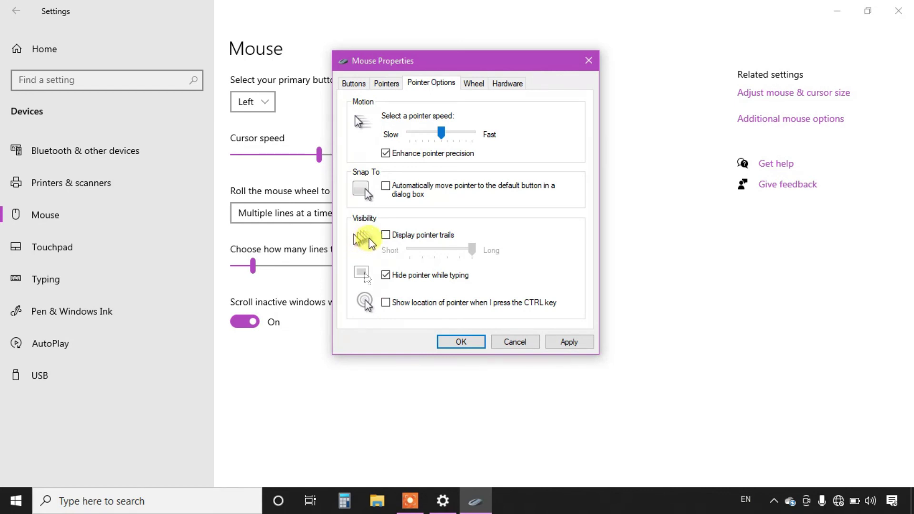
{"action": "left_click", "coordinate": [475, 84]}
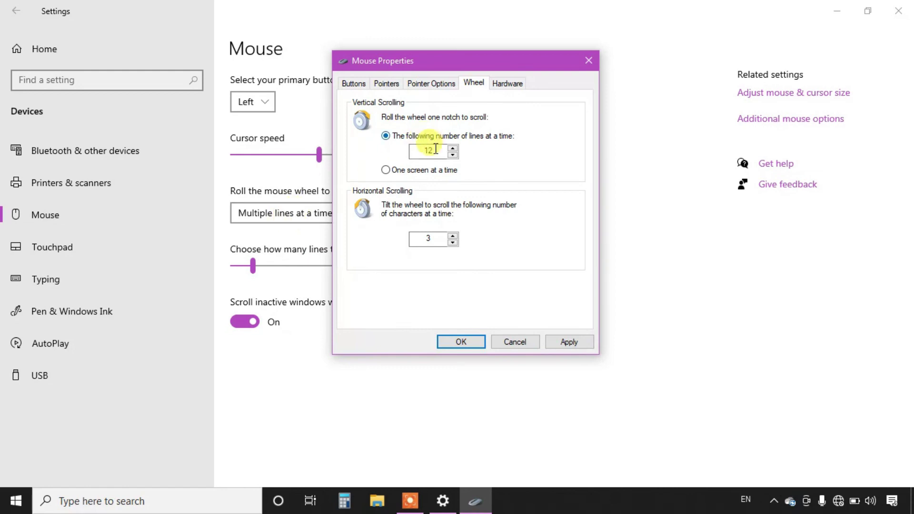
{"action": "left_click_drag", "start_coordinate": [438, 149], "coordinate": [419, 149]}
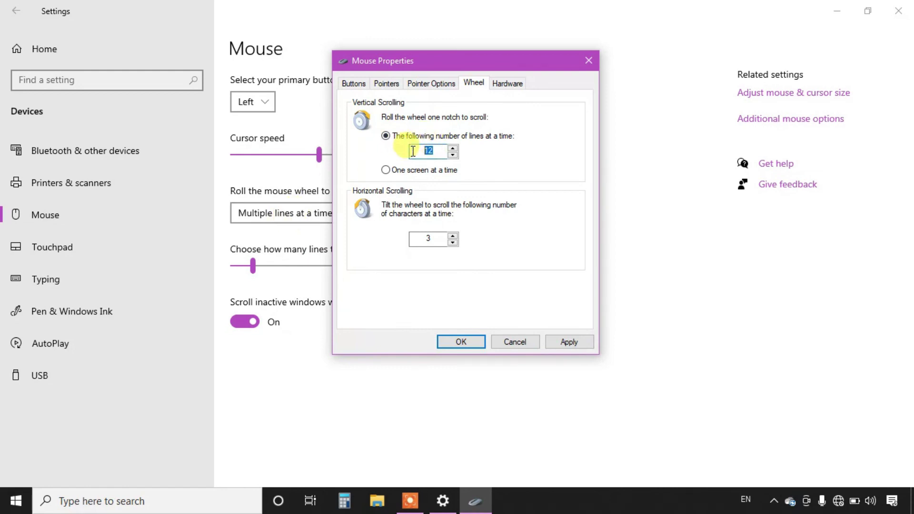
{"action": "left_click", "coordinate": [387, 171]}
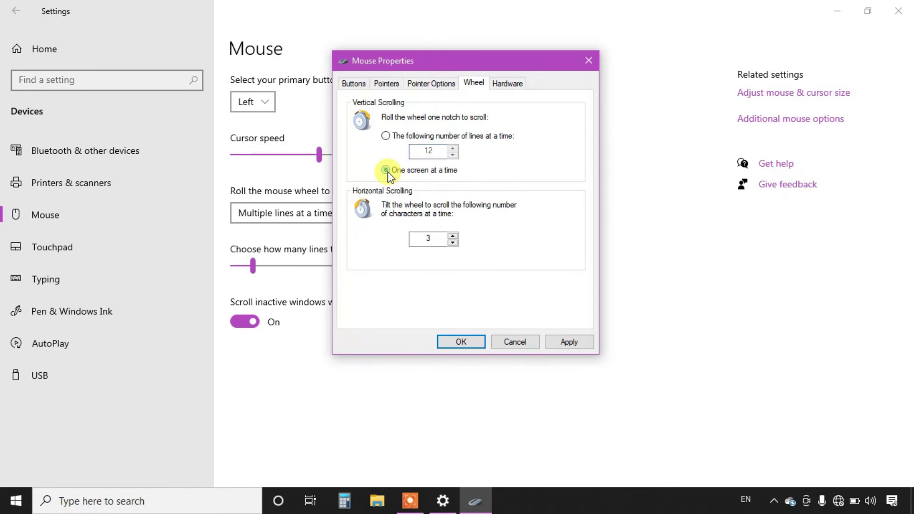
{"action": "left_click", "coordinate": [390, 136]}
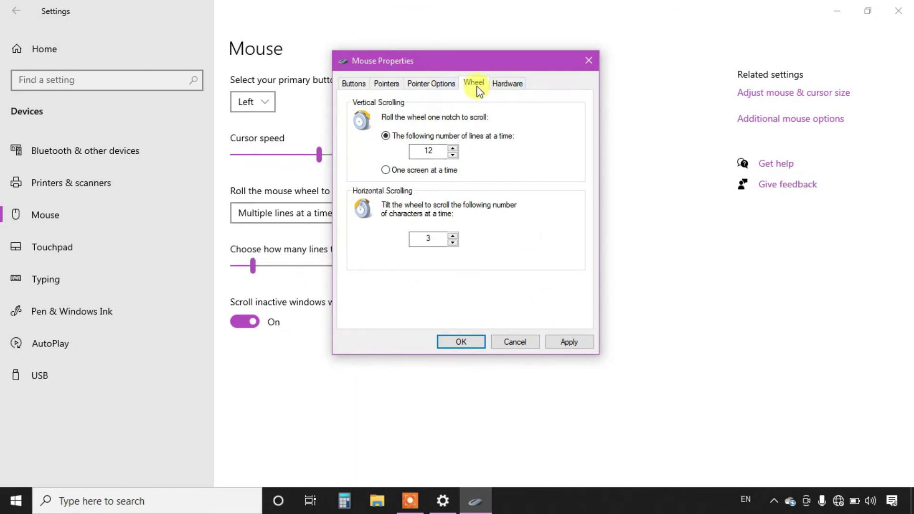
Return to the Buttons section and close Mouse Properties without saving any changes
{"action": "left_click", "coordinate": [353, 86]}
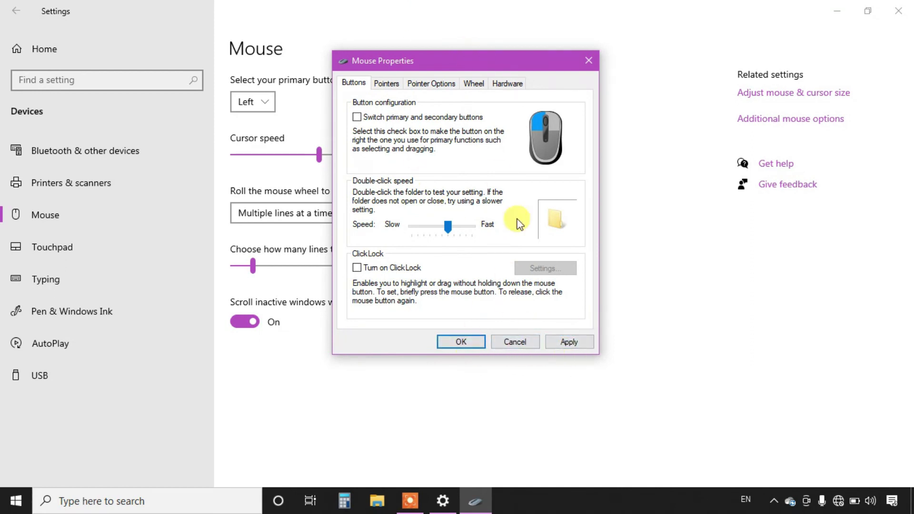
{"action": "left_click", "coordinate": [516, 342]}
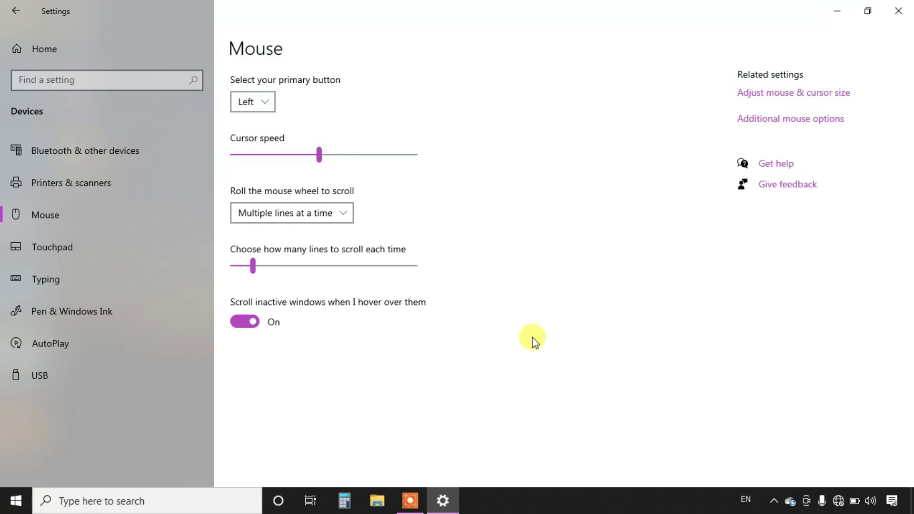